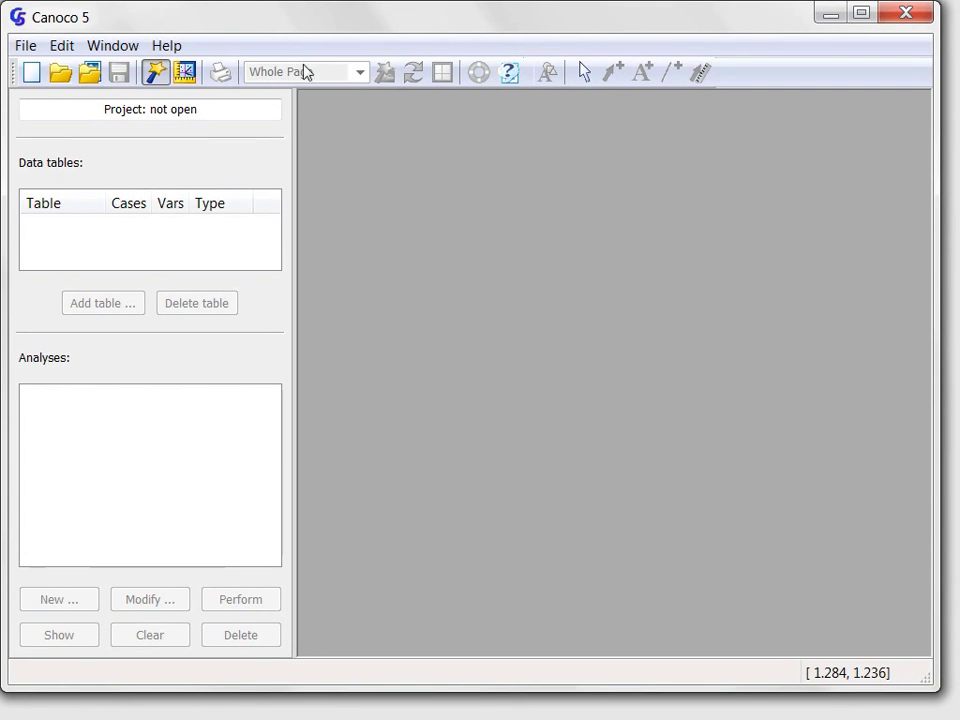
Step: Reopen Project 1.c5p from the recent files list
left_click(24, 46)
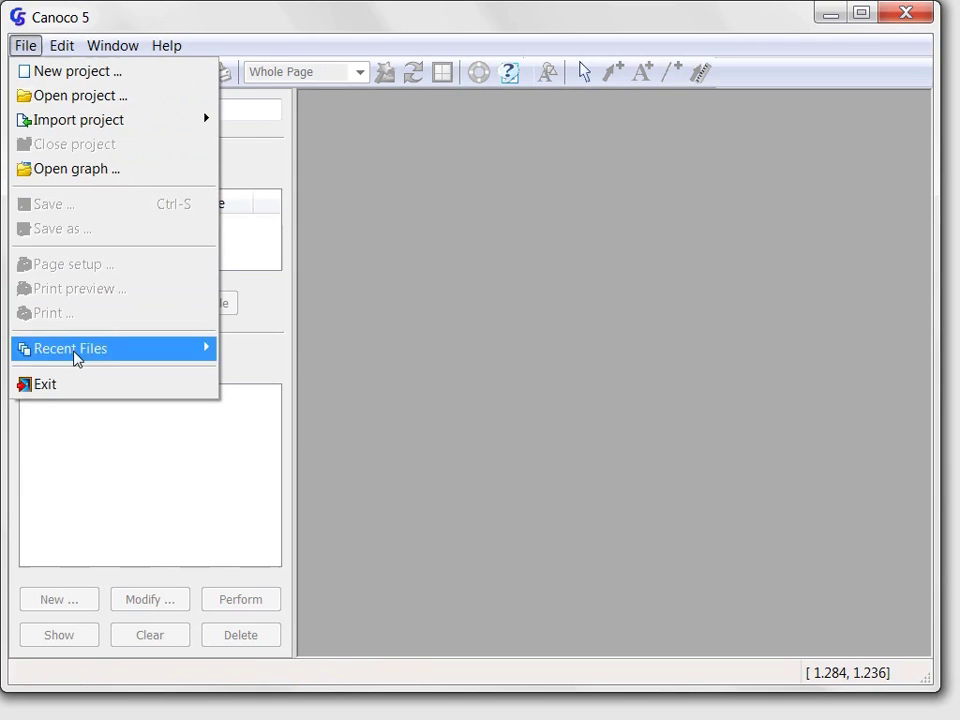
mouse_move(126, 351)
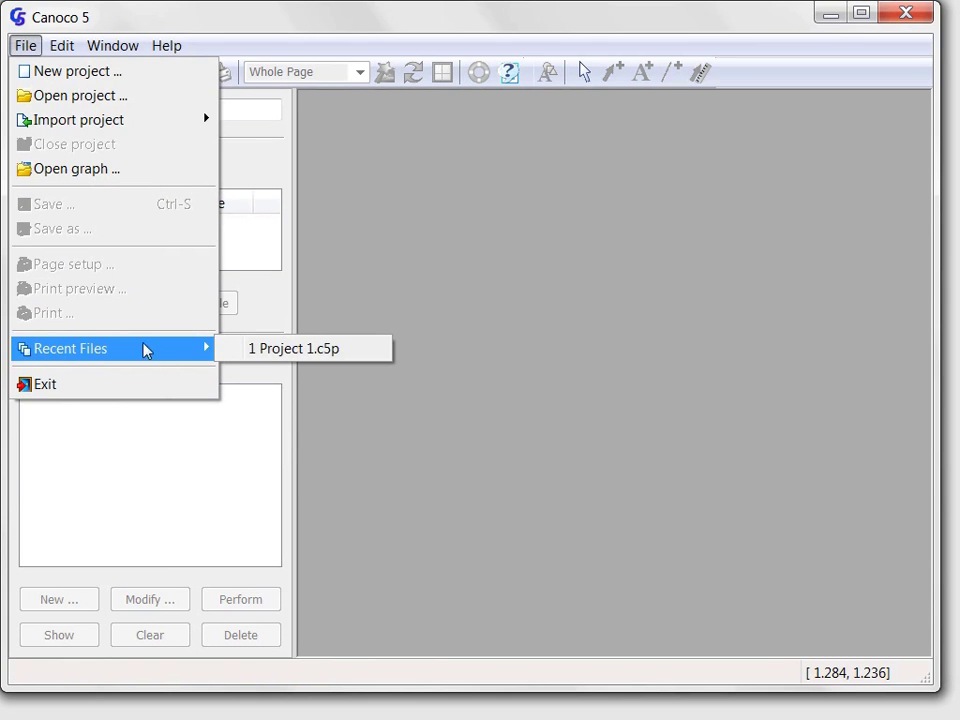
left_click(265, 349)
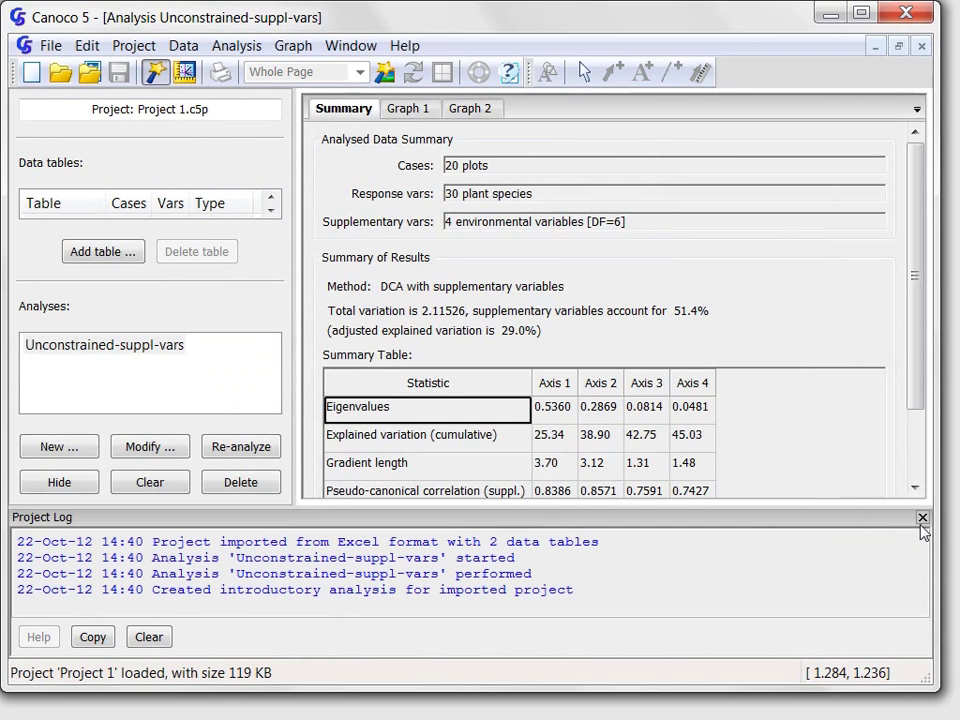
Step: Close the Project Log panel to show the Unconstrained-suppl-vars summary
left_click(922, 519)
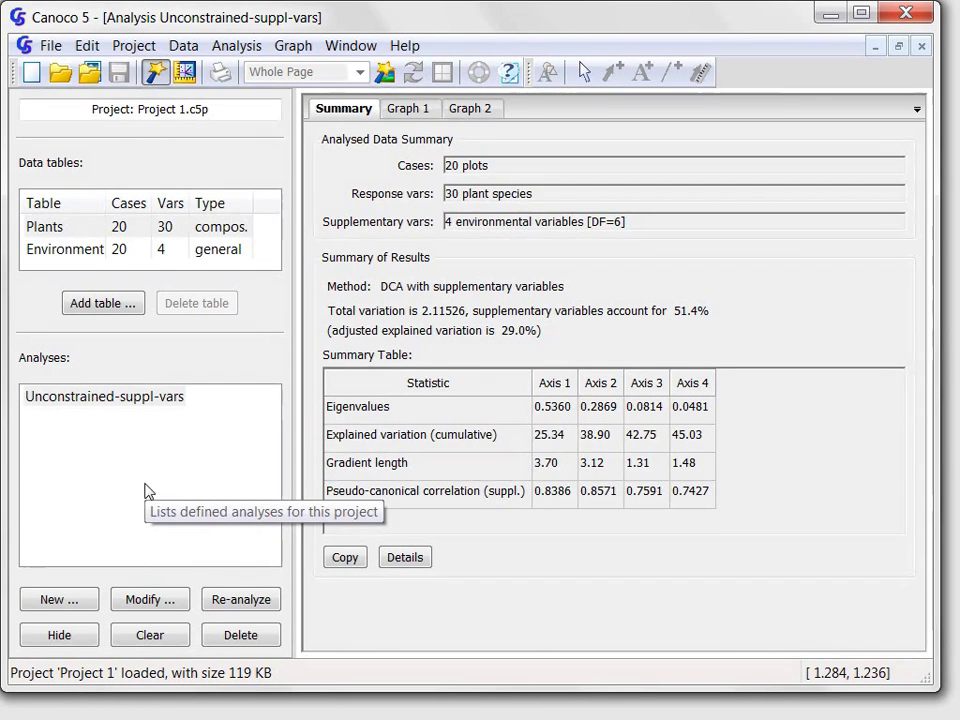
Step: Begin a new analysis using both the Plants and Environment tables
left_click(58, 600)
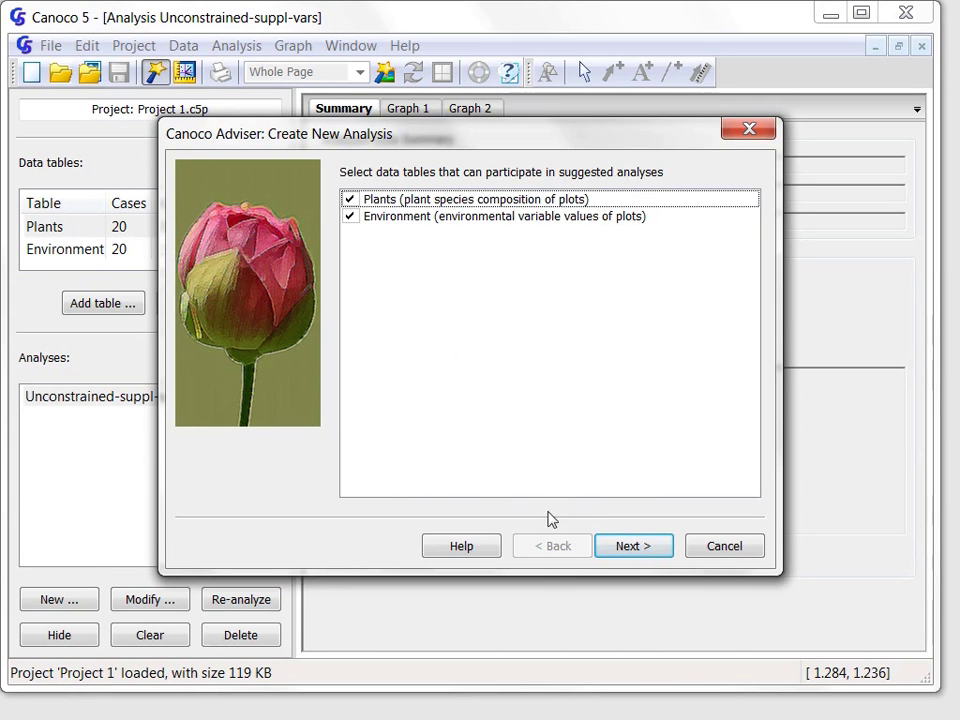
left_click(638, 546)
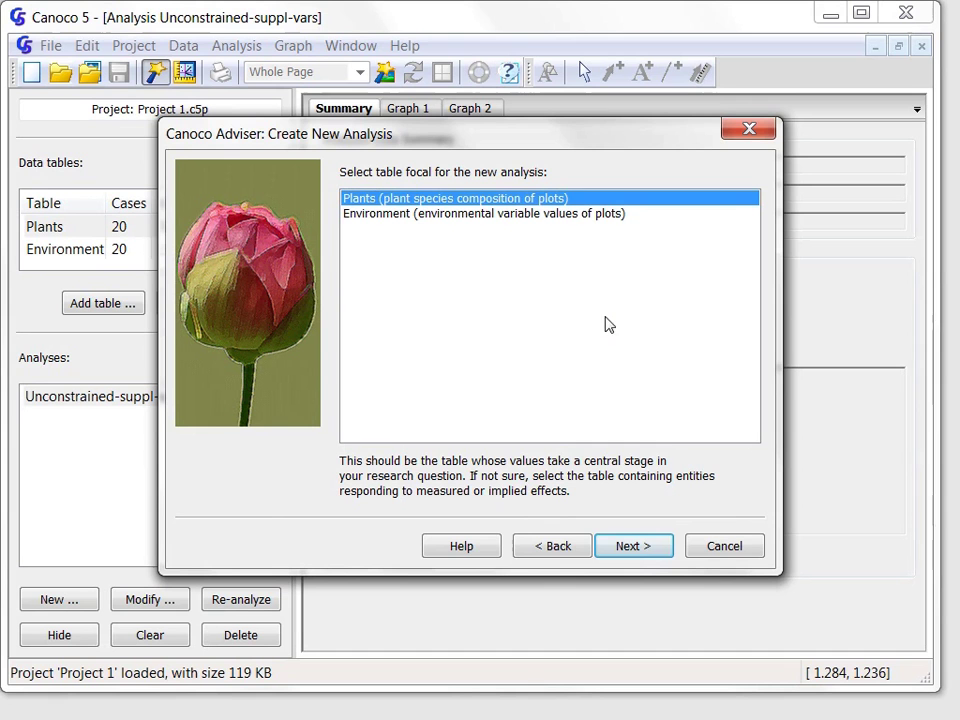
Step: Keep Plants as focal table and choose 'Constrained (plant species ~ environmental variables)'
left_click(651, 548)
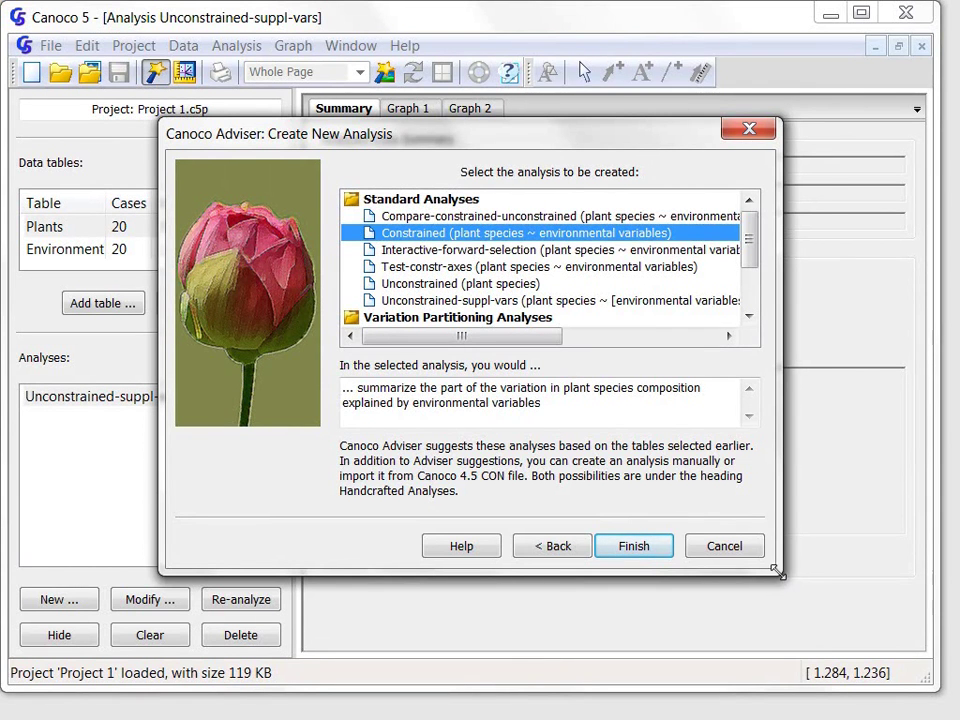
left_click_drag(779, 568, 893, 700)
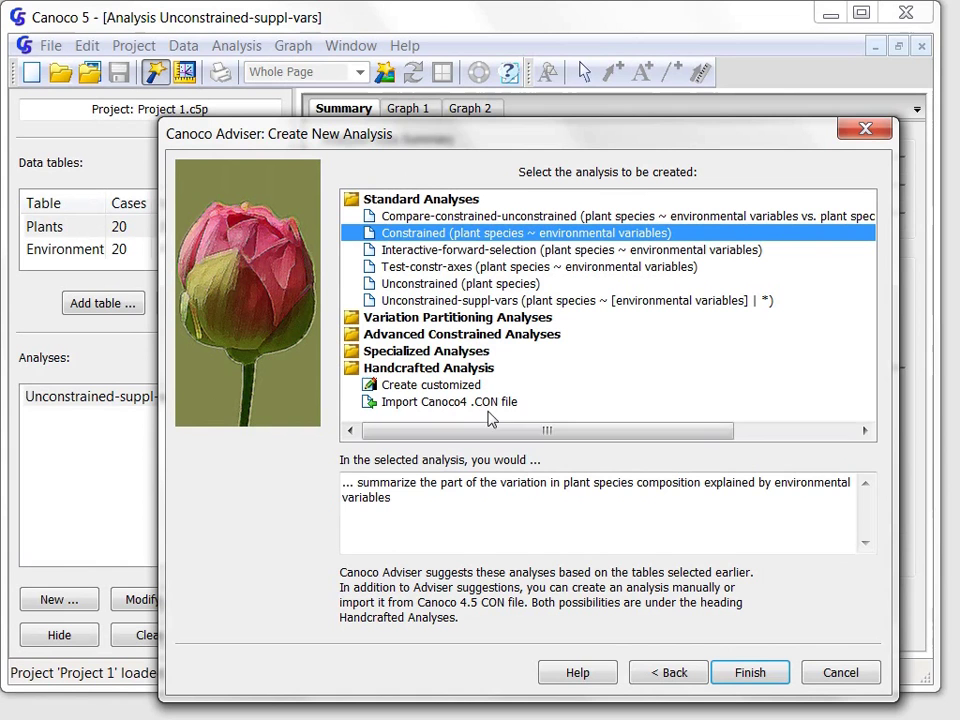
left_click(504, 517)
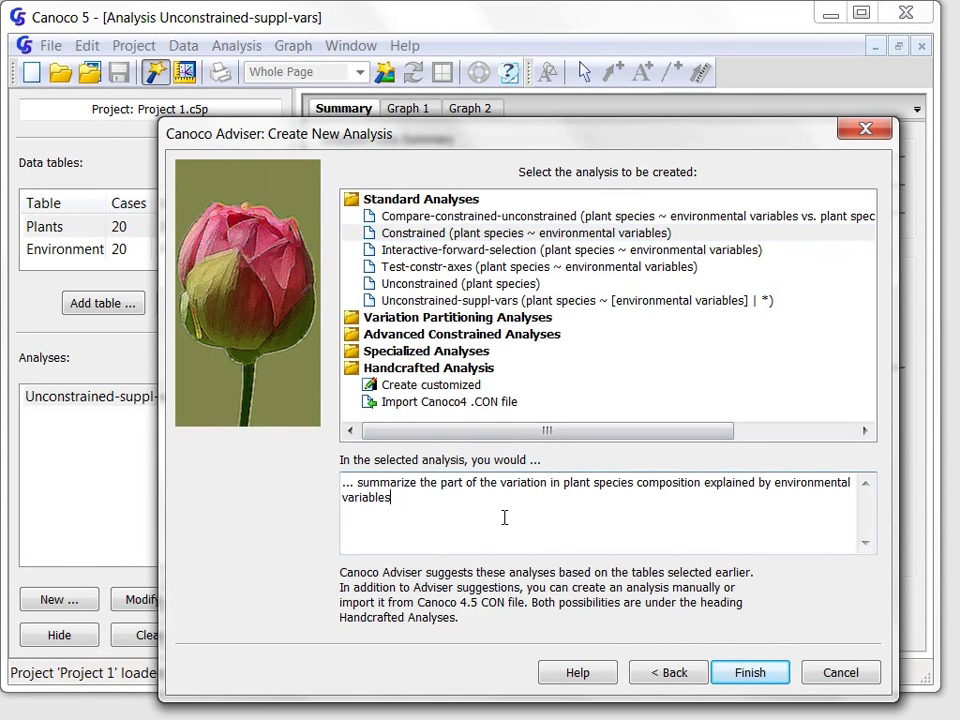
Step: Ignore A1Horiz, Moisture and Manure, leaving Managemn as the sole explanatory variable
left_click(752, 673)
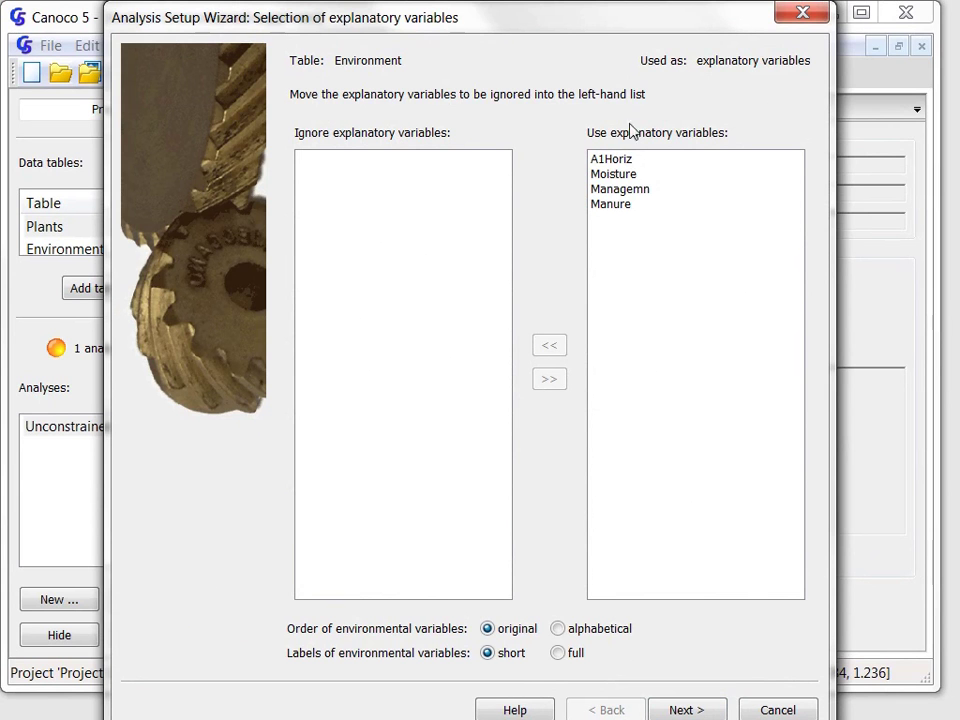
left_click_drag(639, 163, 641, 177)
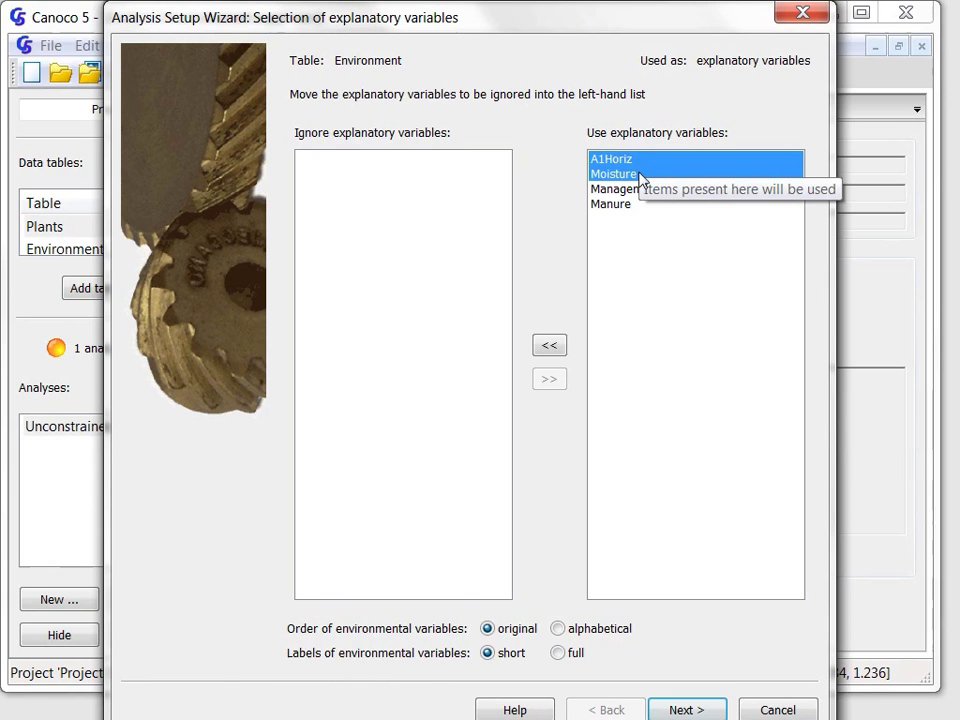
left_click(624, 205, "ctrl")
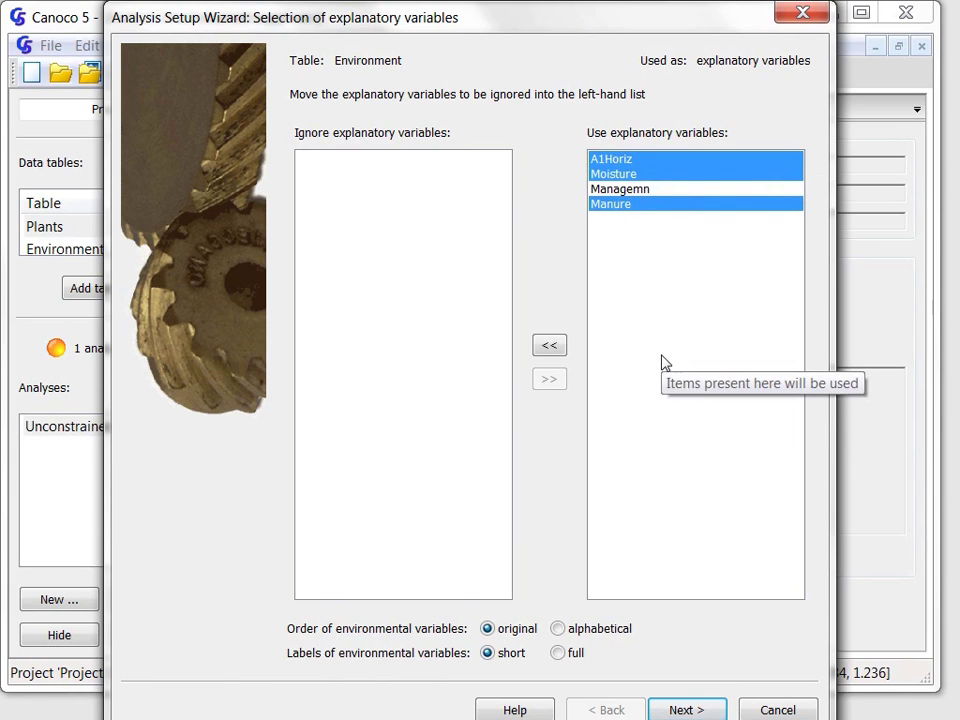
left_click(549, 346)
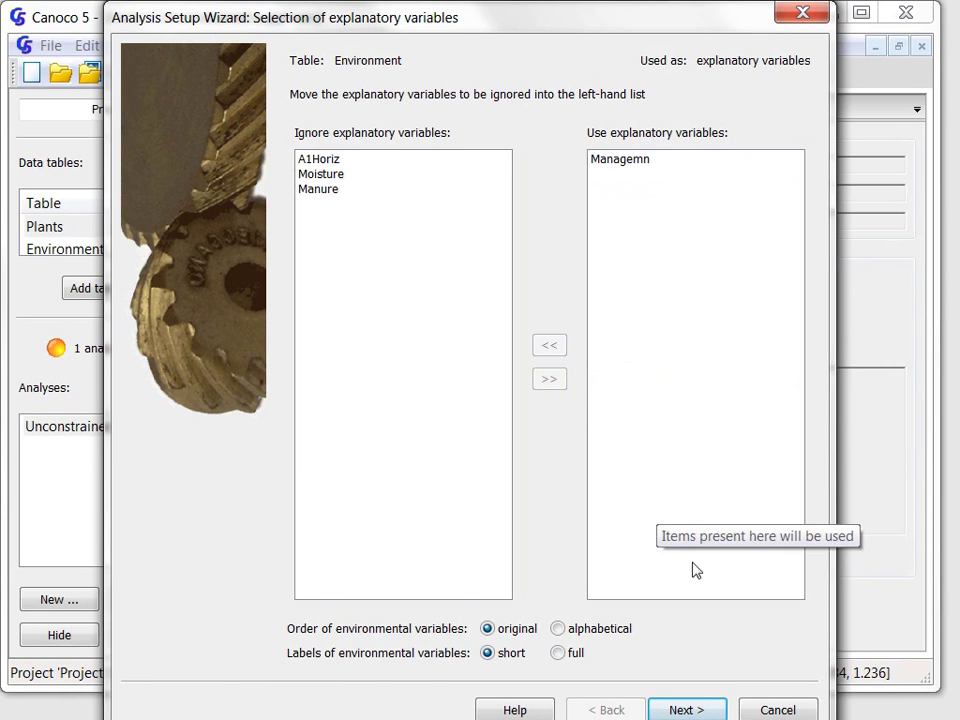
Step: Advance to Ordination Options, where CCA is selected with 4 axes
left_click(672, 710)
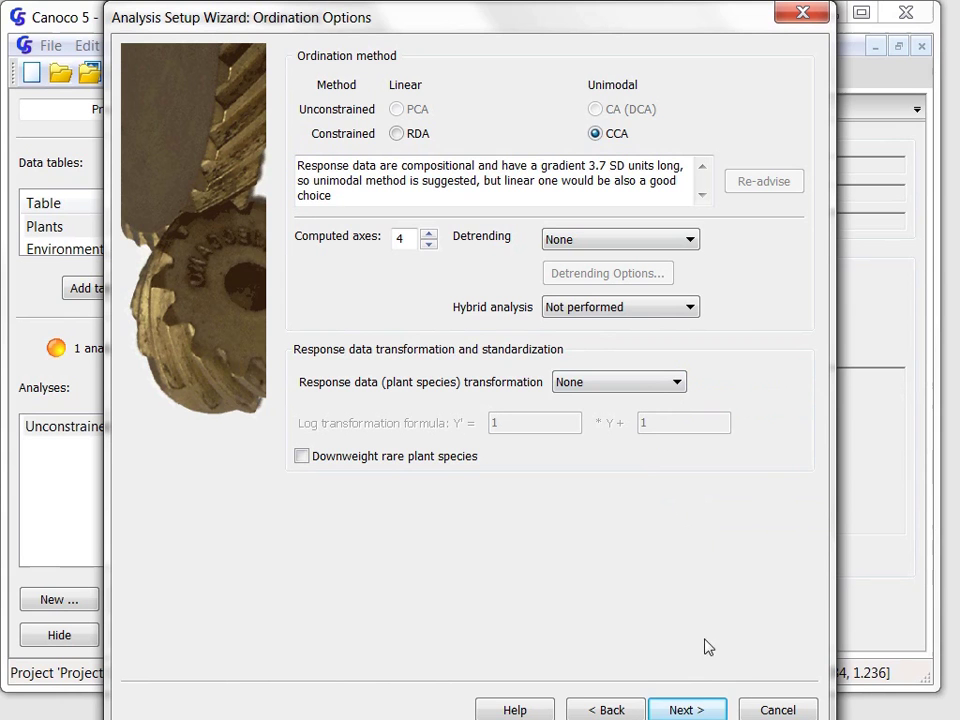
Step: Accept CCA and the all-constrained-axes test with 499 permutations
left_click(683, 710)
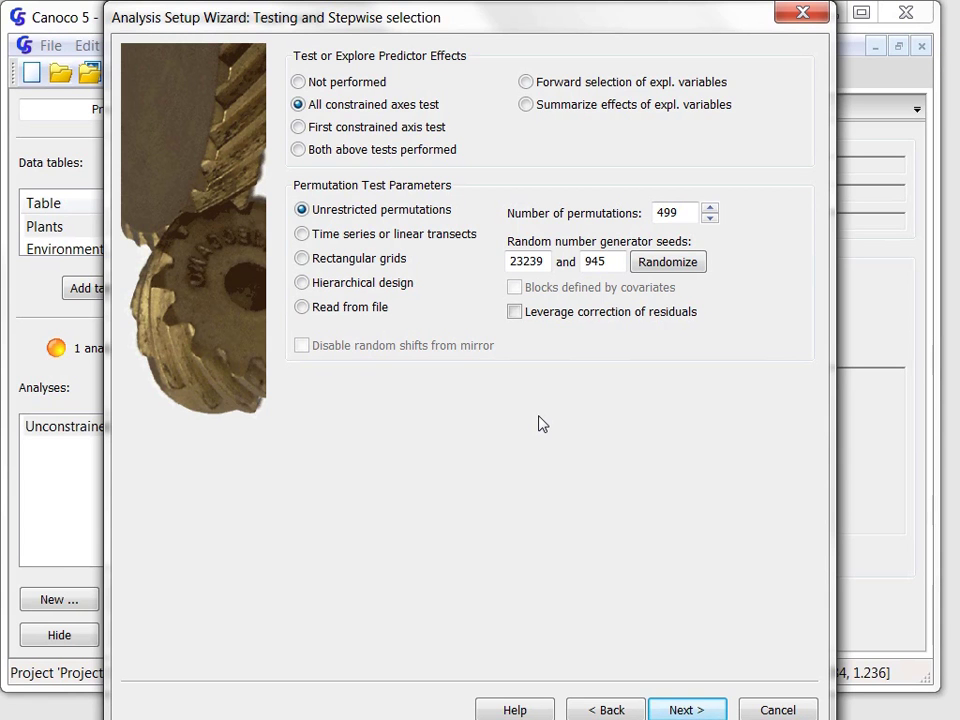
left_click(677, 710)
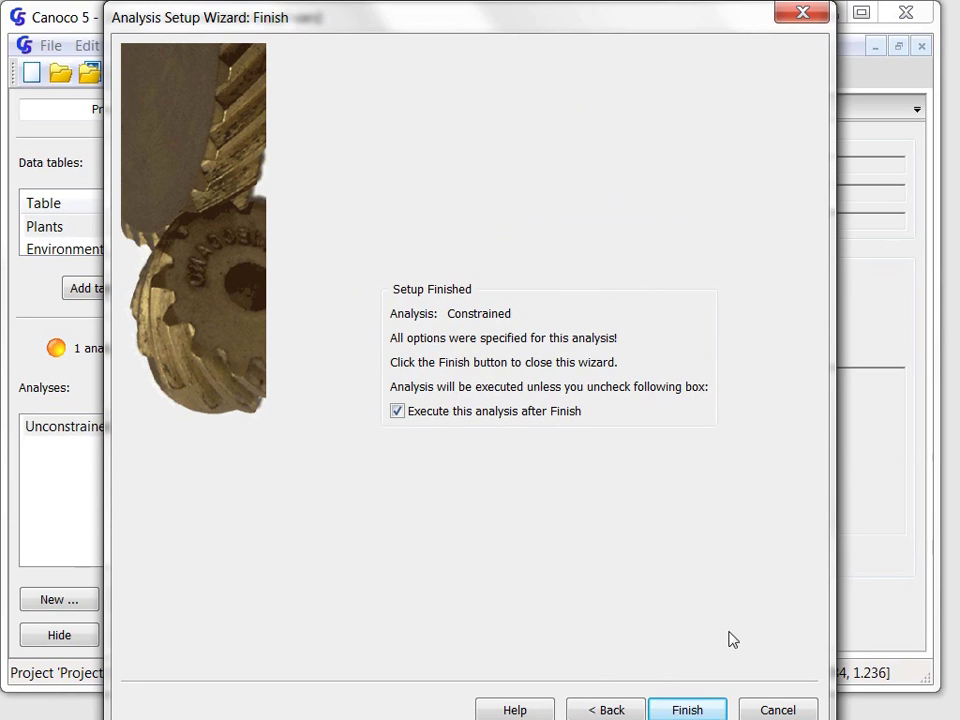
Step: Finish the wizard with 'Execute this analysis after Finish' checked
left_click(686, 710)
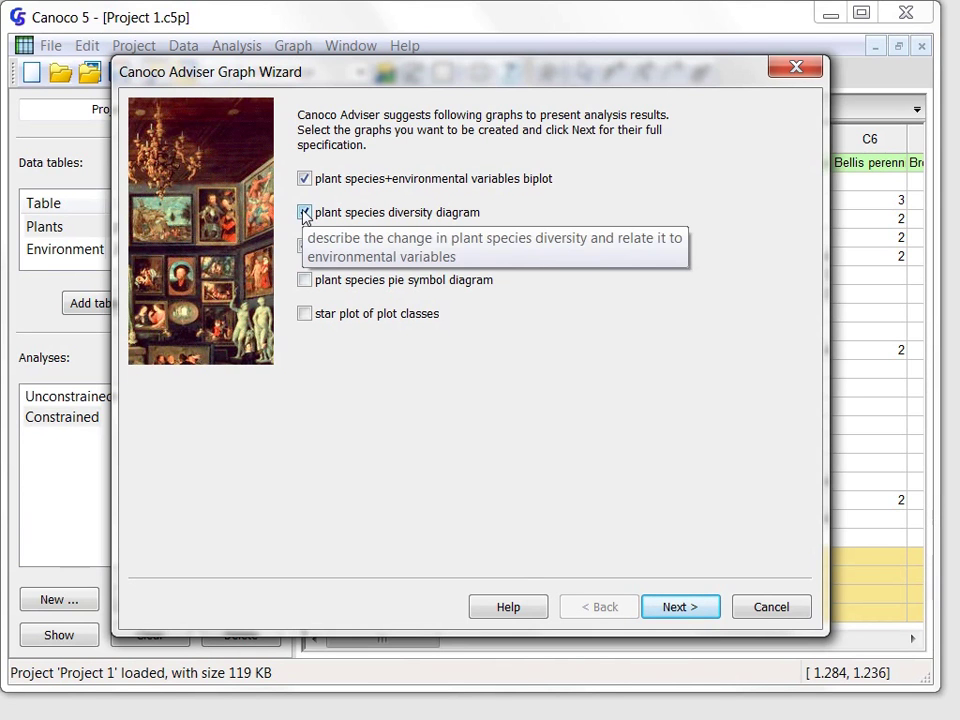
Step: Uncheck the plant species diversity diagram and proceed to the biplot settings
left_click(305, 213)
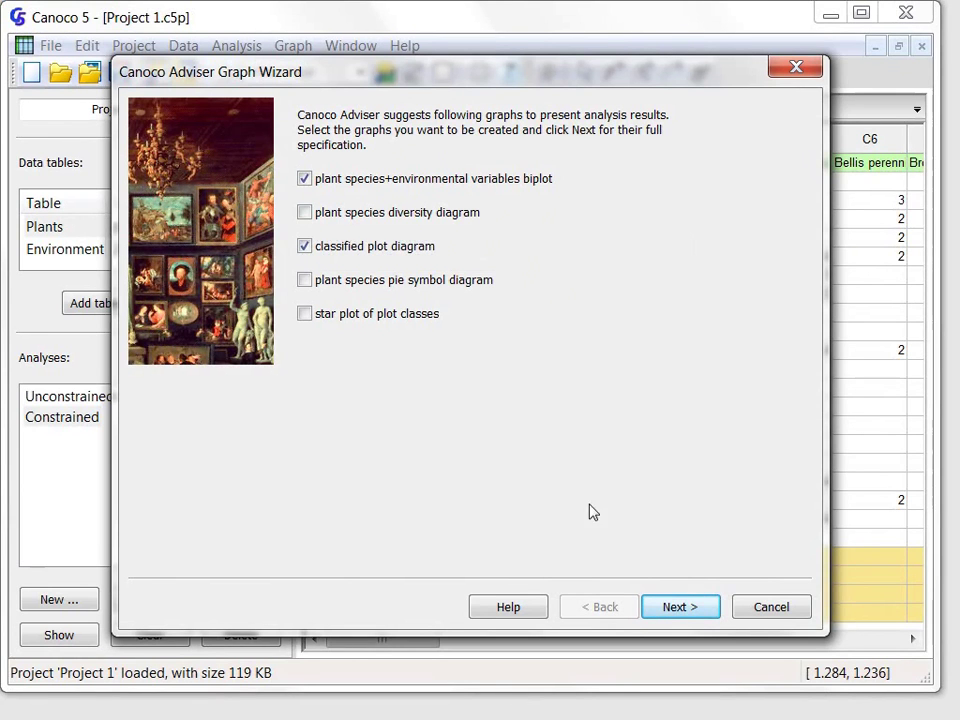
left_click(678, 610)
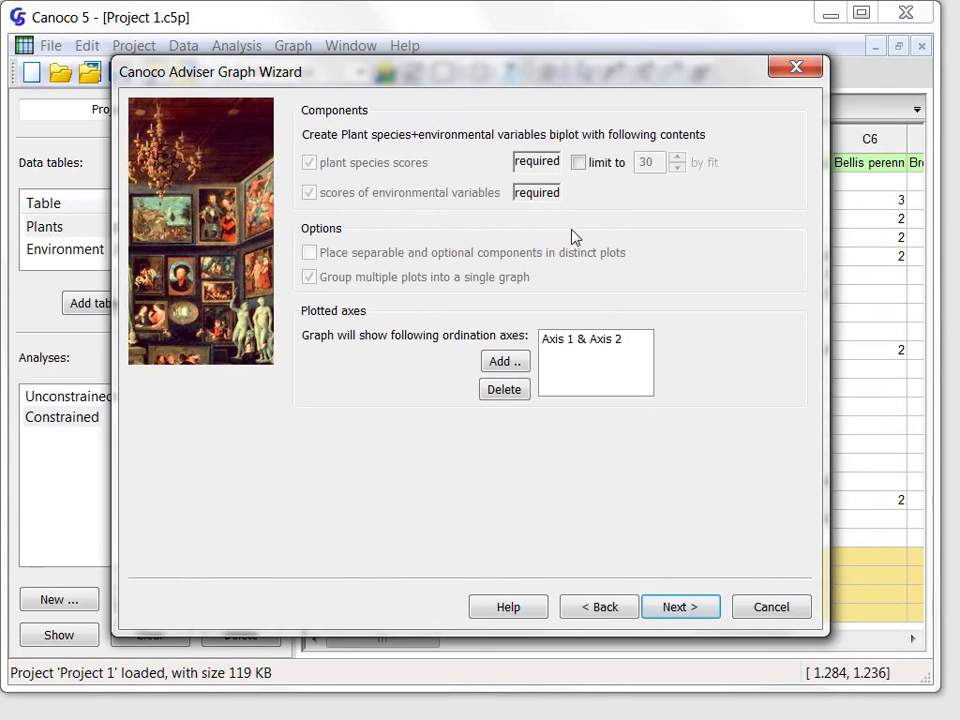
Step: Enable 'limit to' for plant species scores and change the limit from 30 to 15
left_click(578, 163)
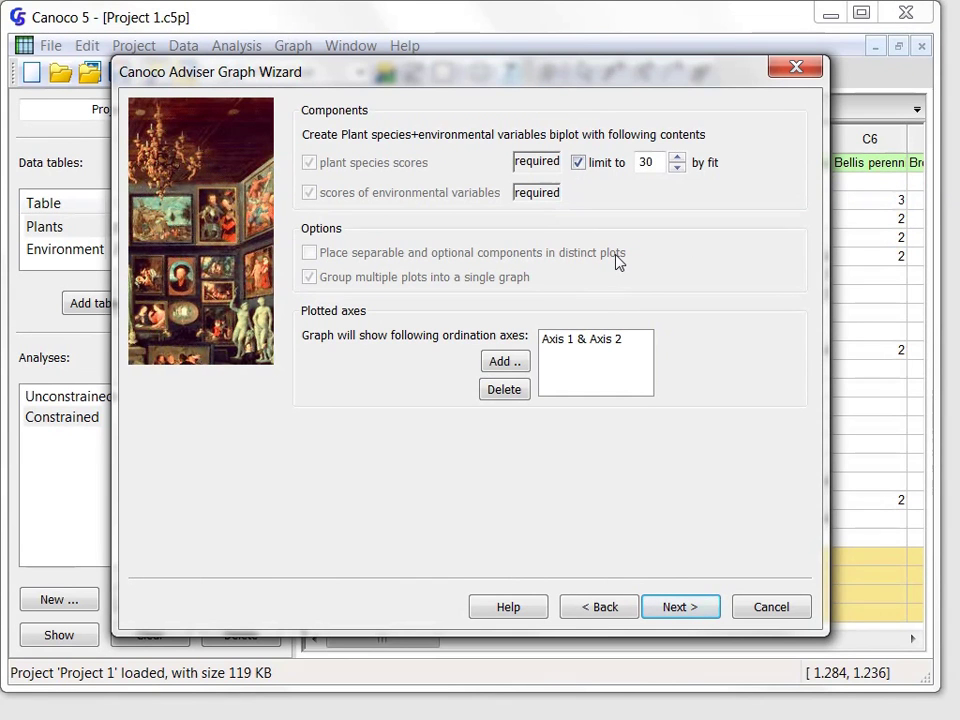
double_click(646, 162)
type("15")
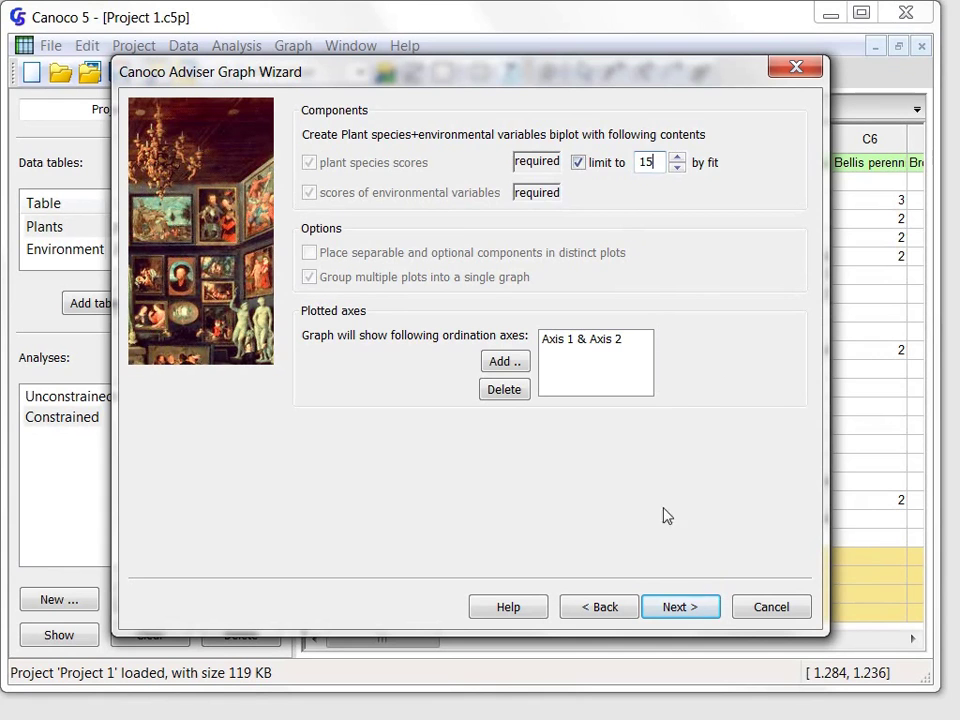
Step: Accept the classified plot diagram settings and finish the wizard to create Graph 1 and Graph 2
left_click(688, 612)
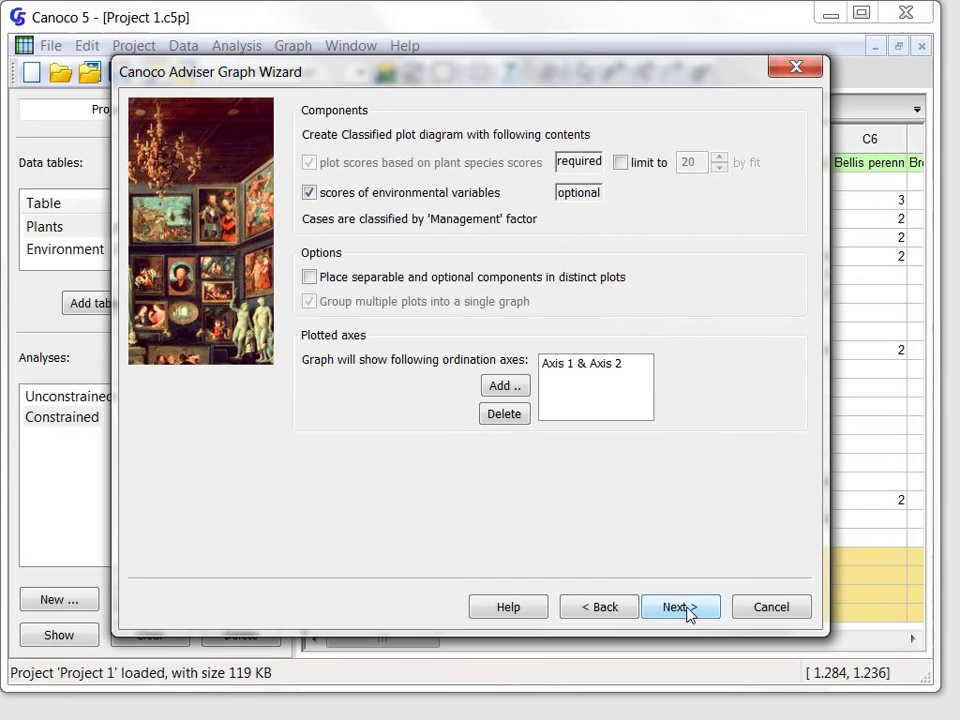
left_click(688, 612)
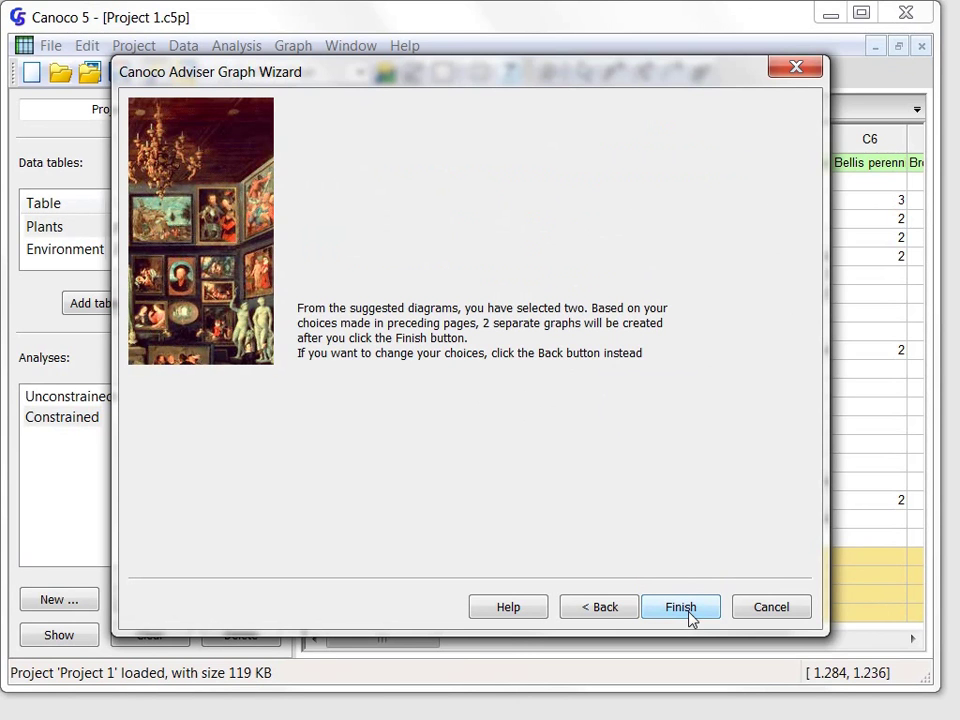
left_click(688, 612)
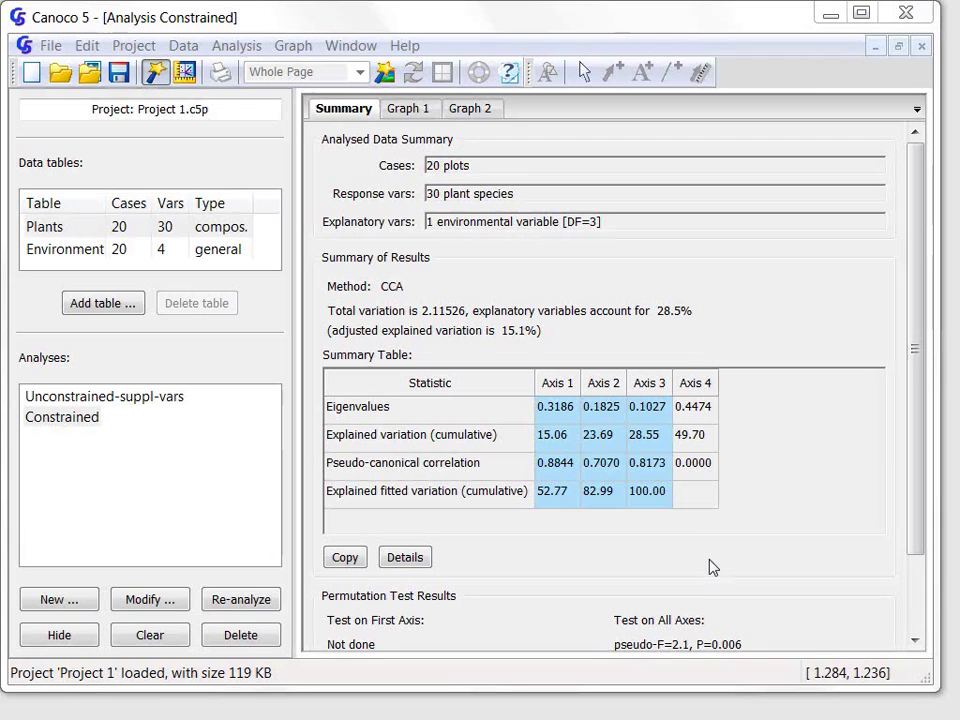
Step: Highlight the cumulative explained variation row (28.5%) and scroll to the all-axes permutation test (pseudo-F=2.1, P=0.006)
left_click(665, 447)
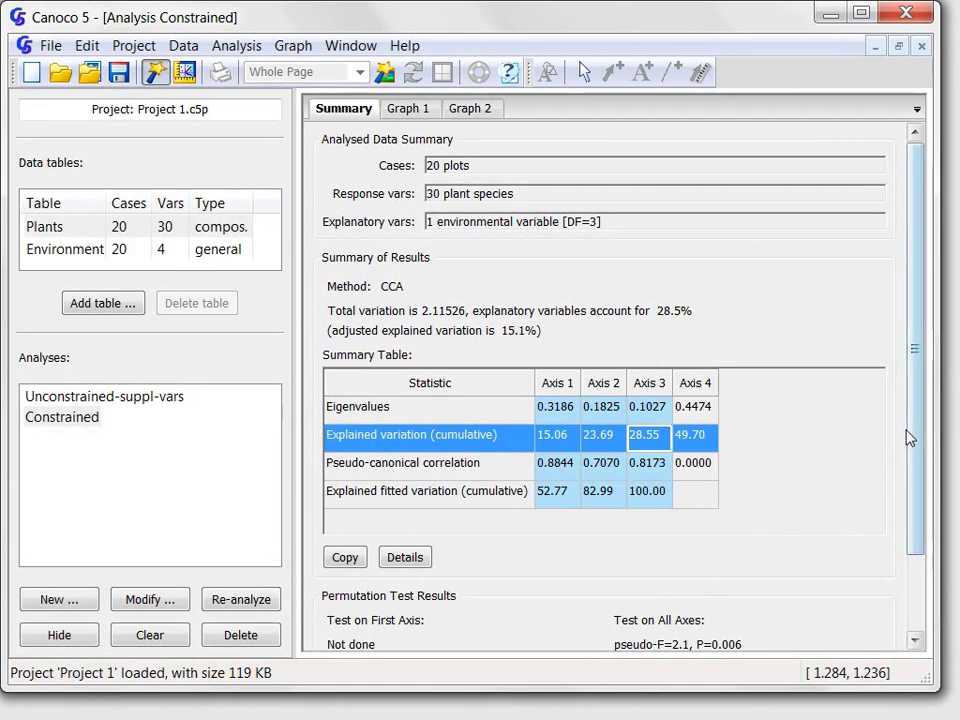
left_click_drag(914, 440, 914, 543)
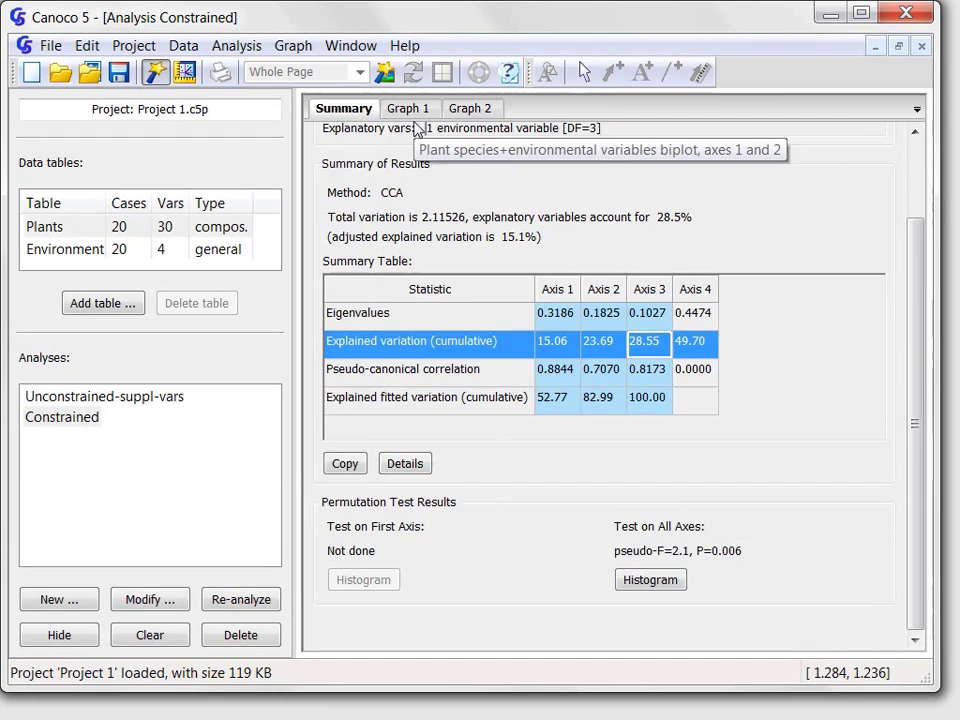
Step: Show the Graph 1 CCA biplot and select the PotnPals, SalxRepn, AiraPrae and BromHord species labels
left_click(412, 110)
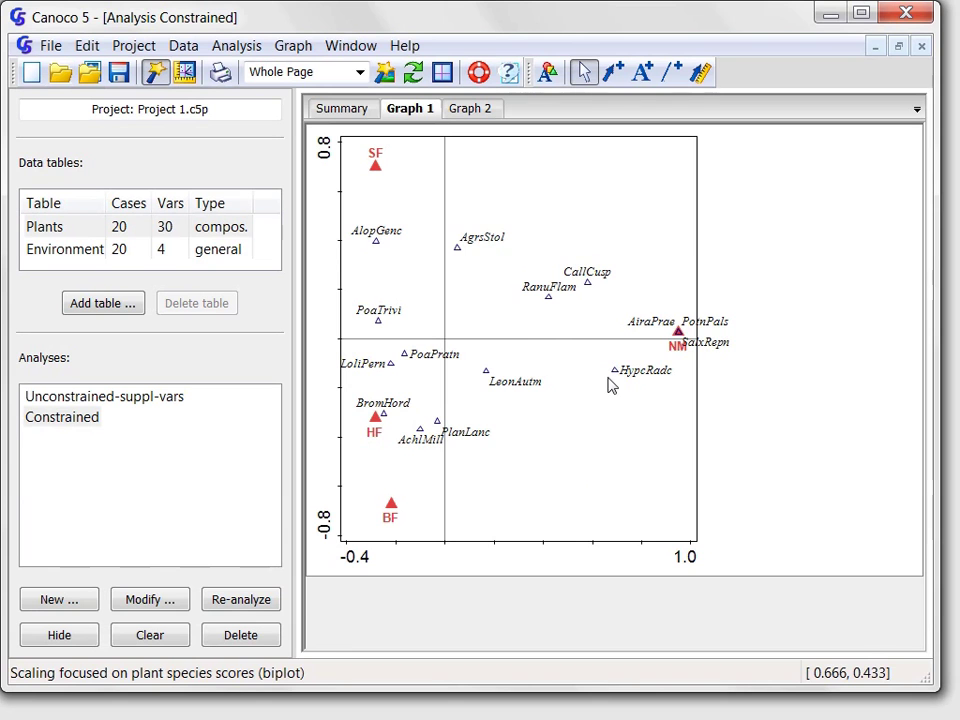
left_click(708, 327)
left_click(712, 346, "ctrl")
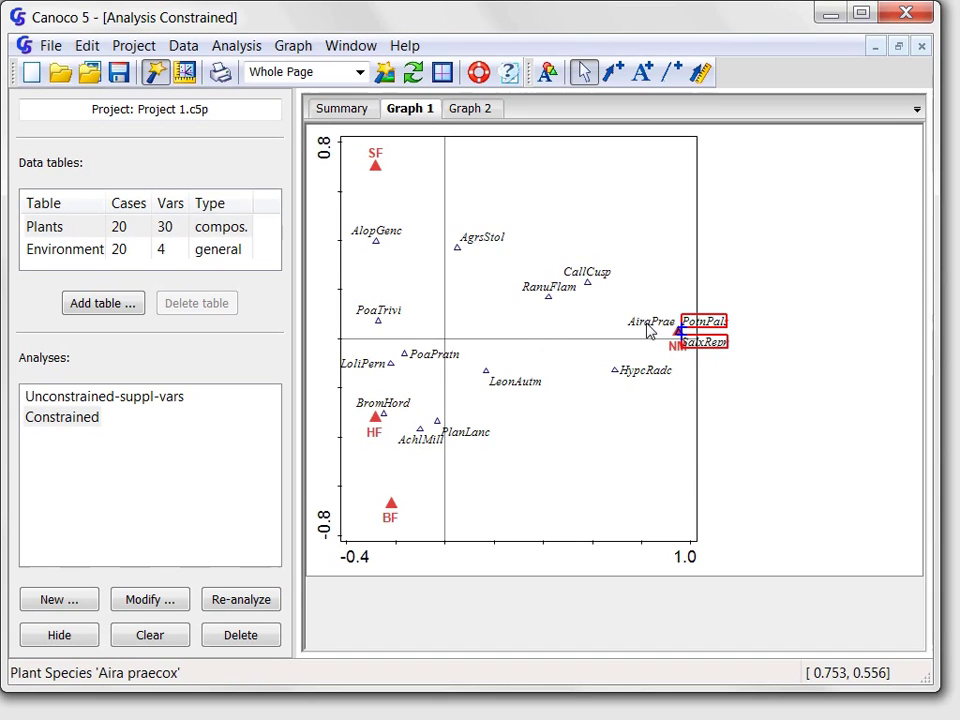
left_click(647, 327, "ctrl")
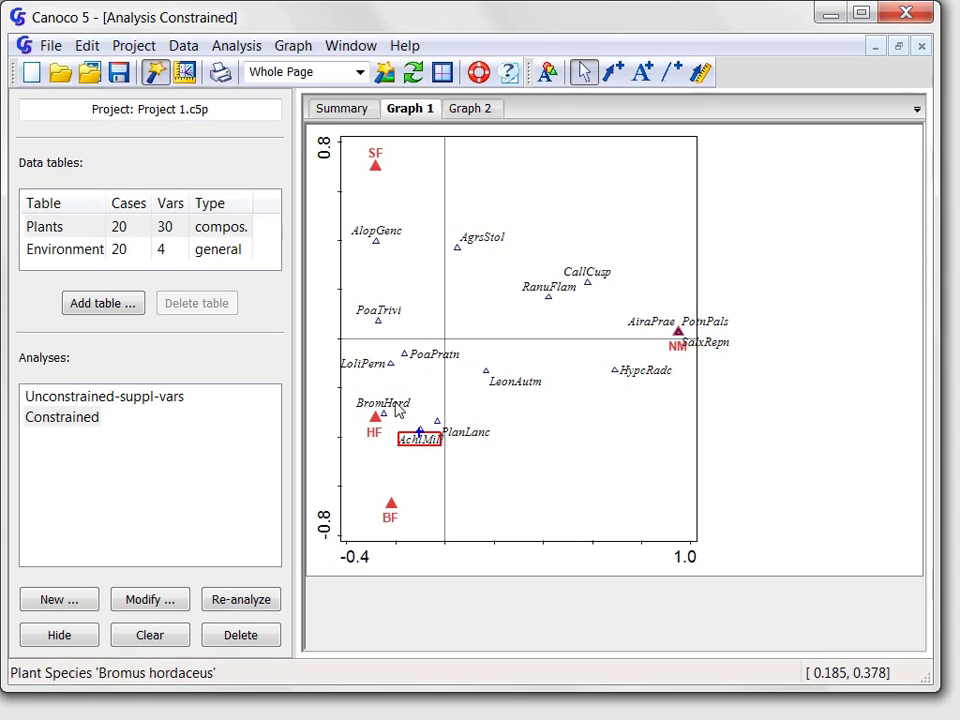
left_click(400, 410)
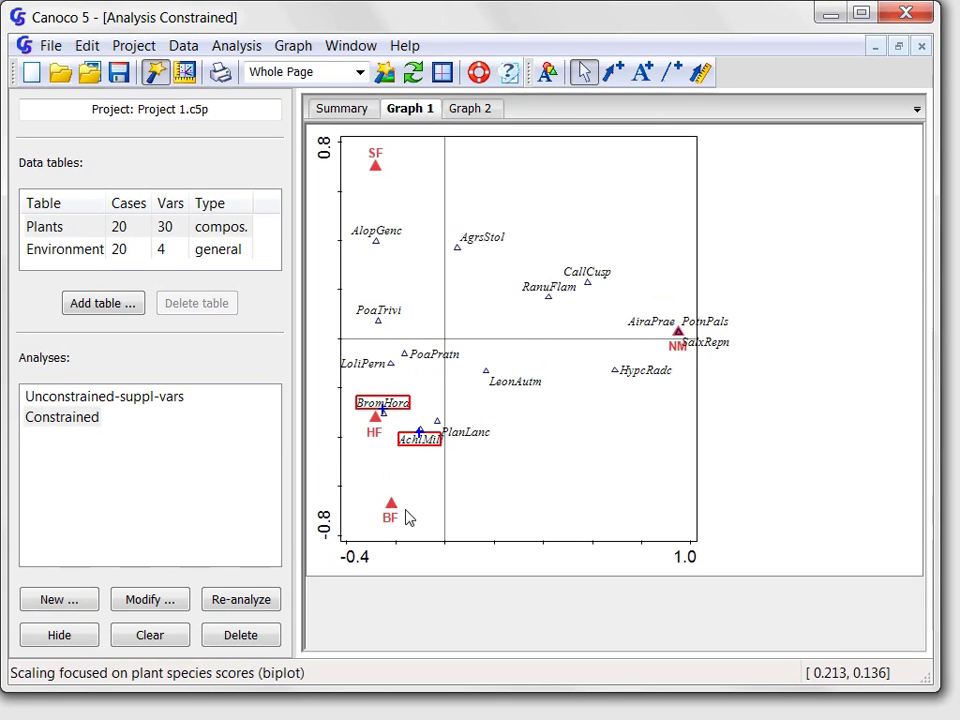
Step: Display Graph 2, the plots classified by Management levels SF, BF, HF and NM
left_click(472, 110)
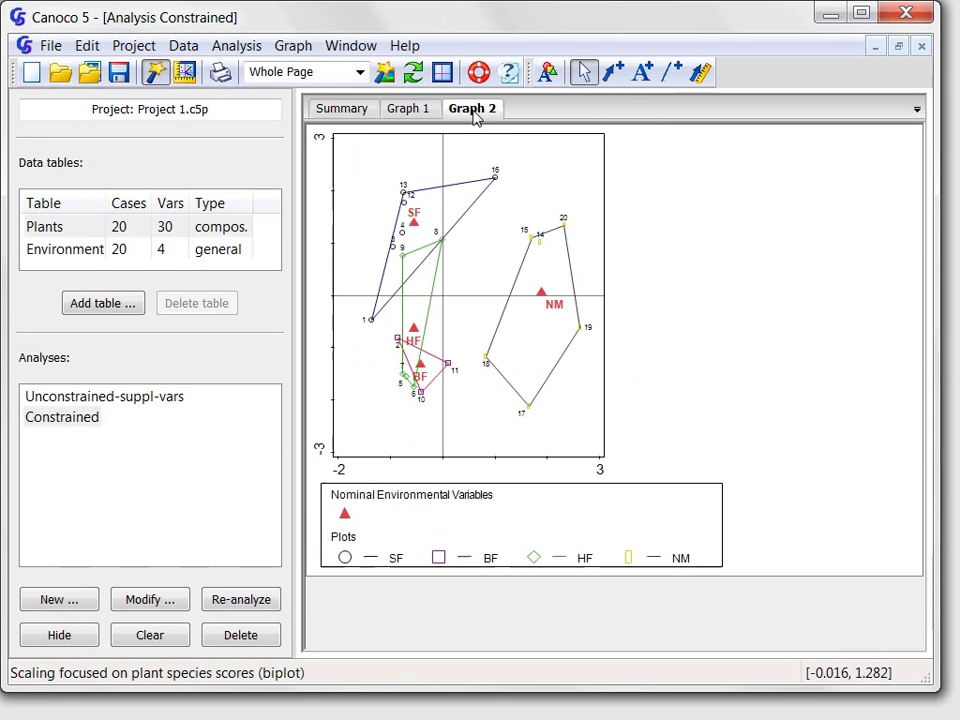